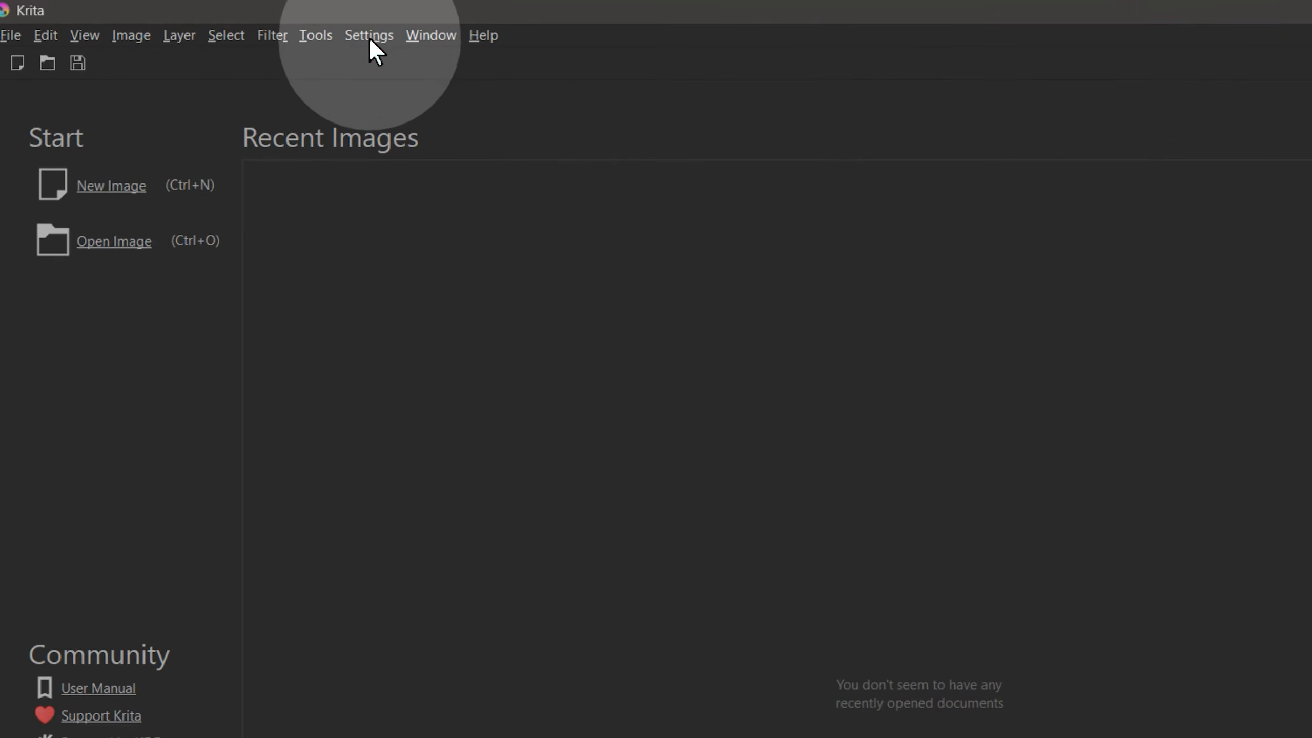
Open the Krita configuration and view its Performance and Tablet settings pages
click(375, 49)
click(422, 66)
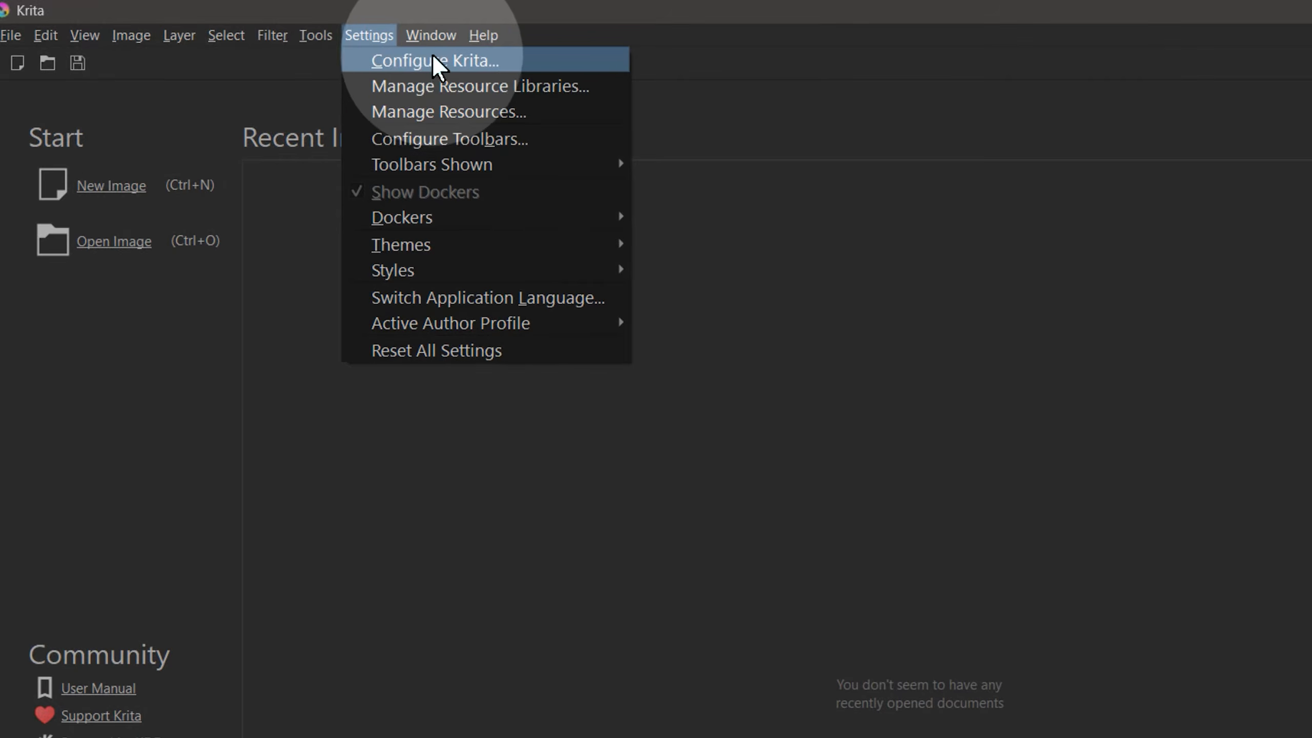
click(331, 397)
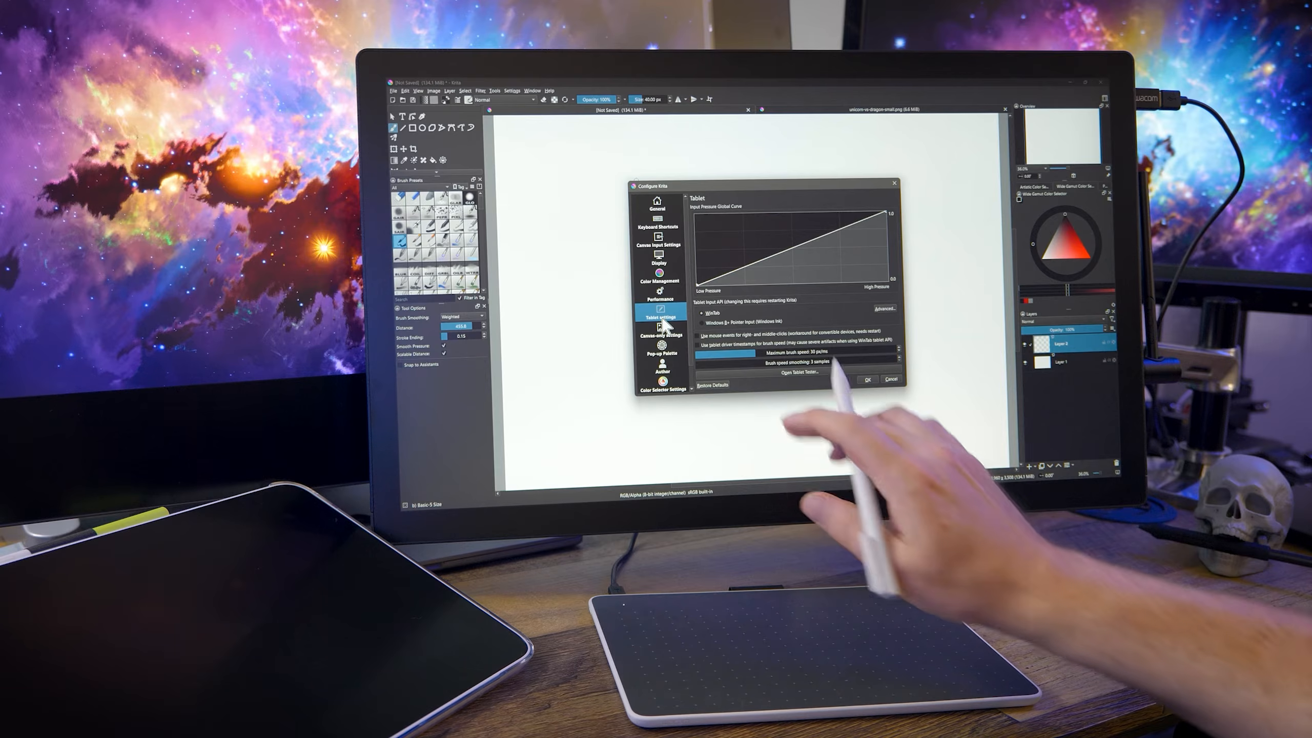
click(326, 365)
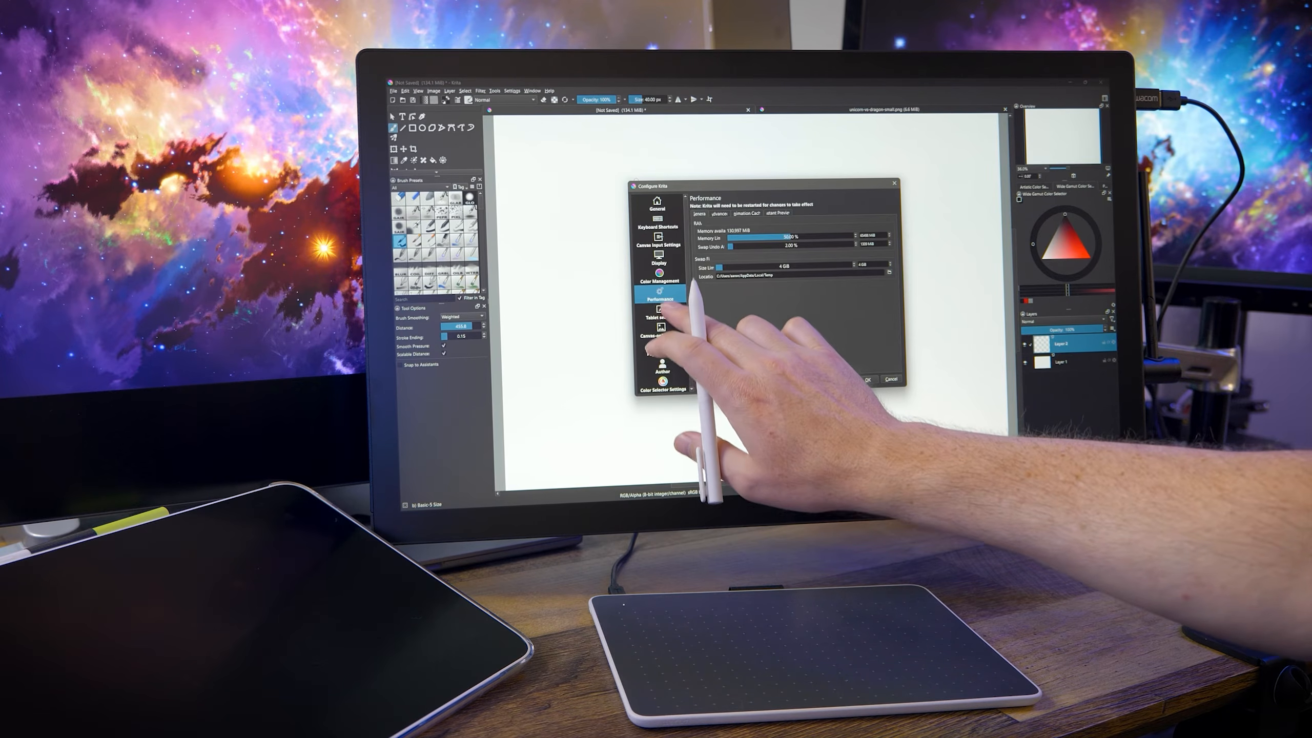
click(661, 312)
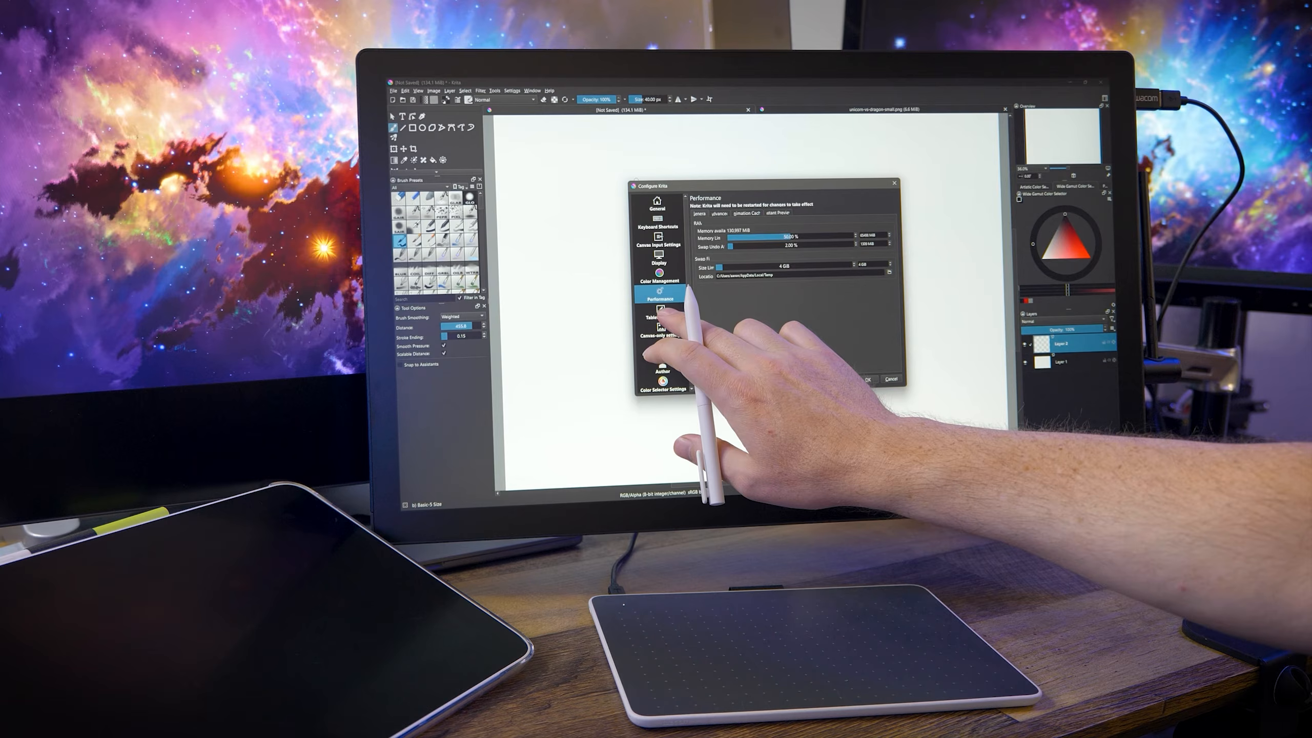
click(661, 311)
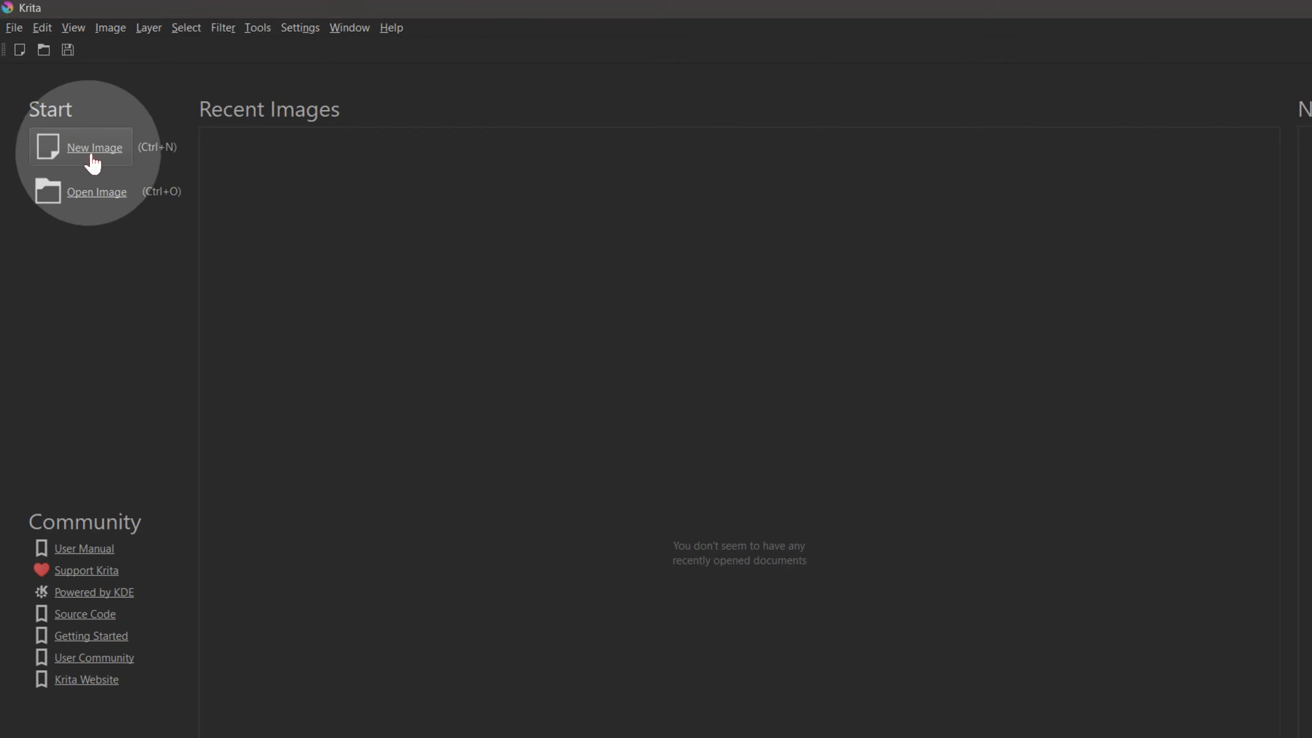
Create a document from the Design presentation A3 Landscape template and maximize the program window
click(14, 28)
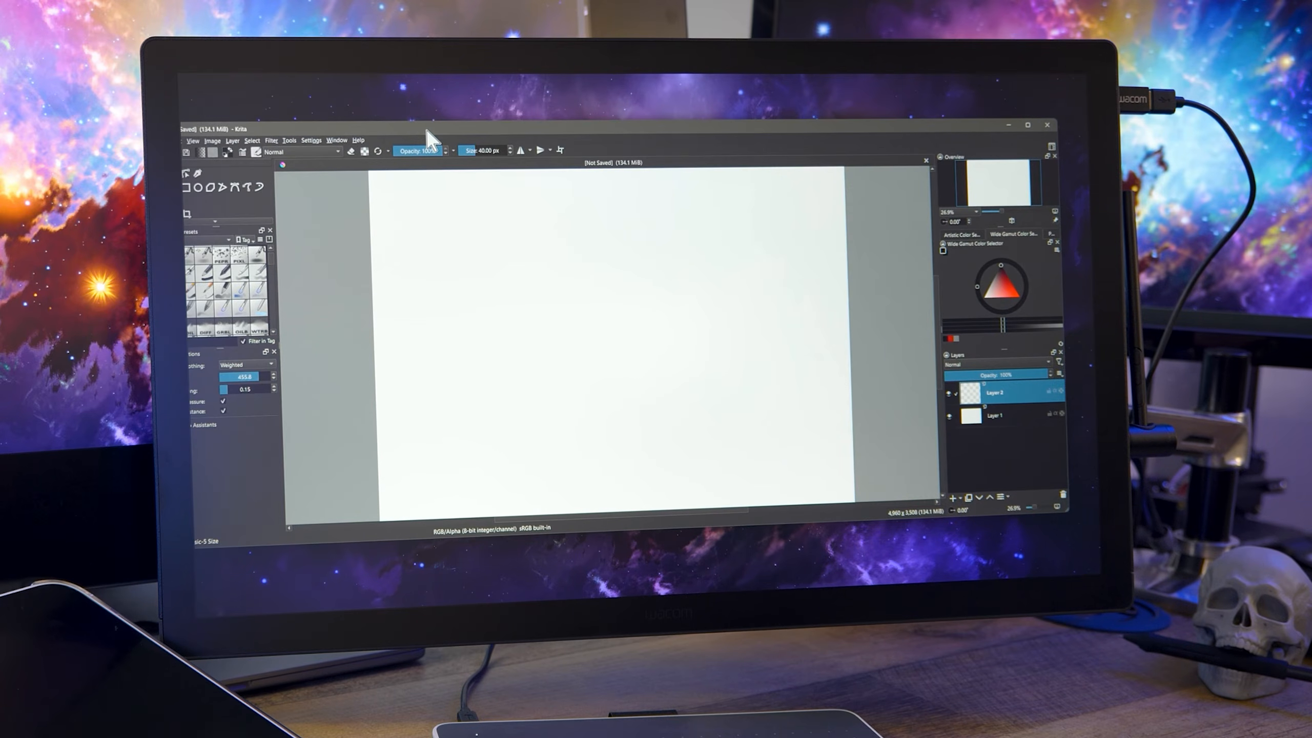
drag(428, 130, 455, 134)
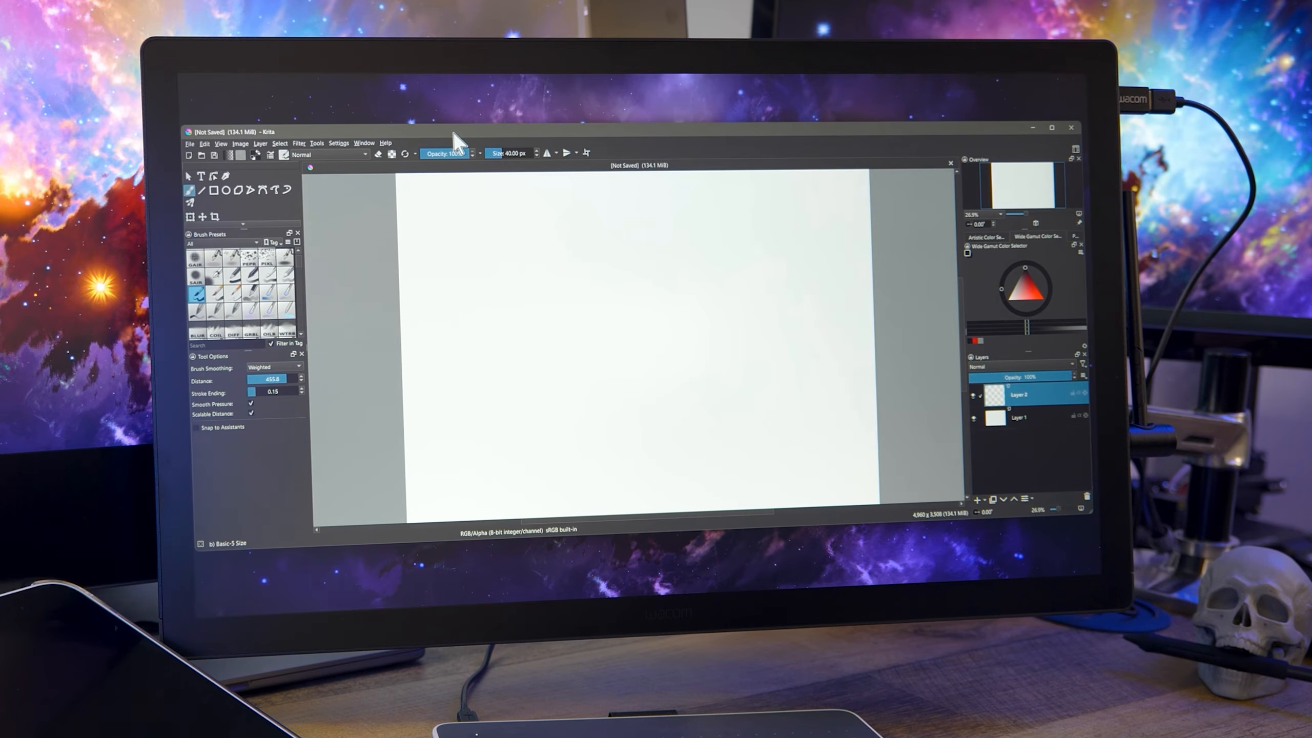
double_click(455, 133)
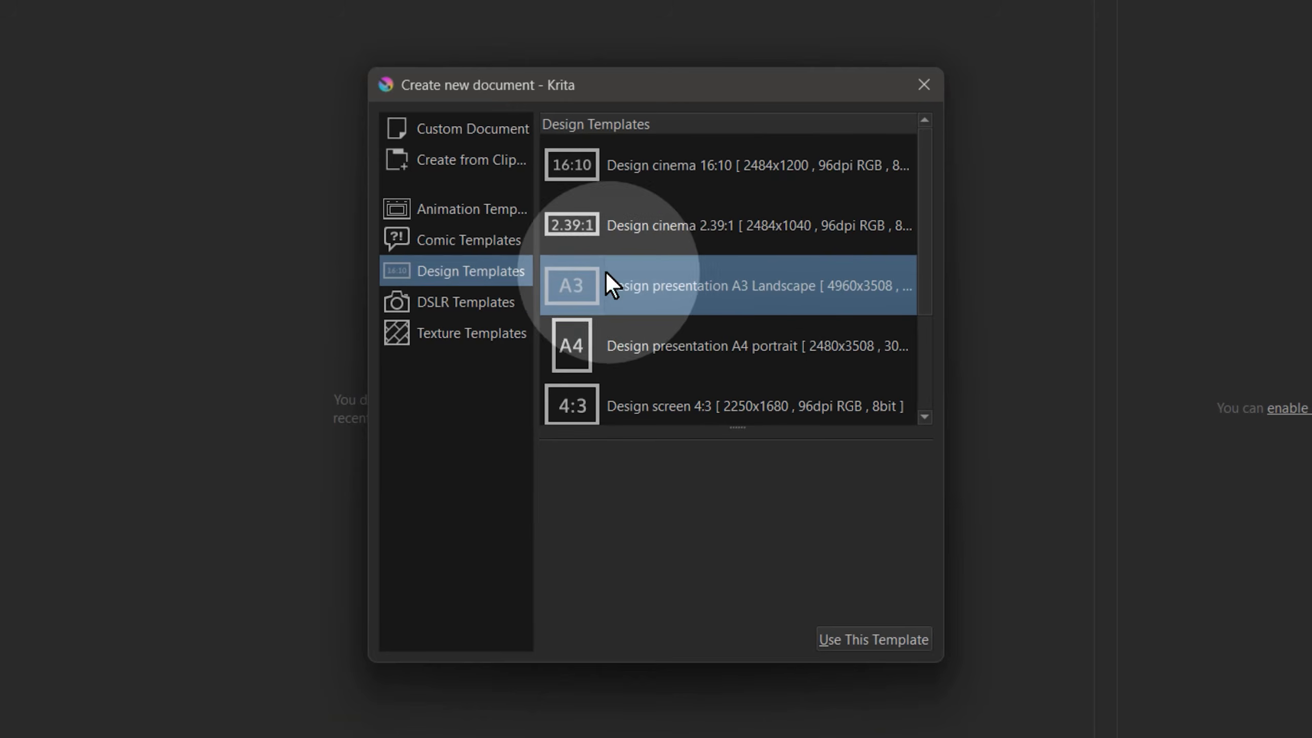
click(862, 638)
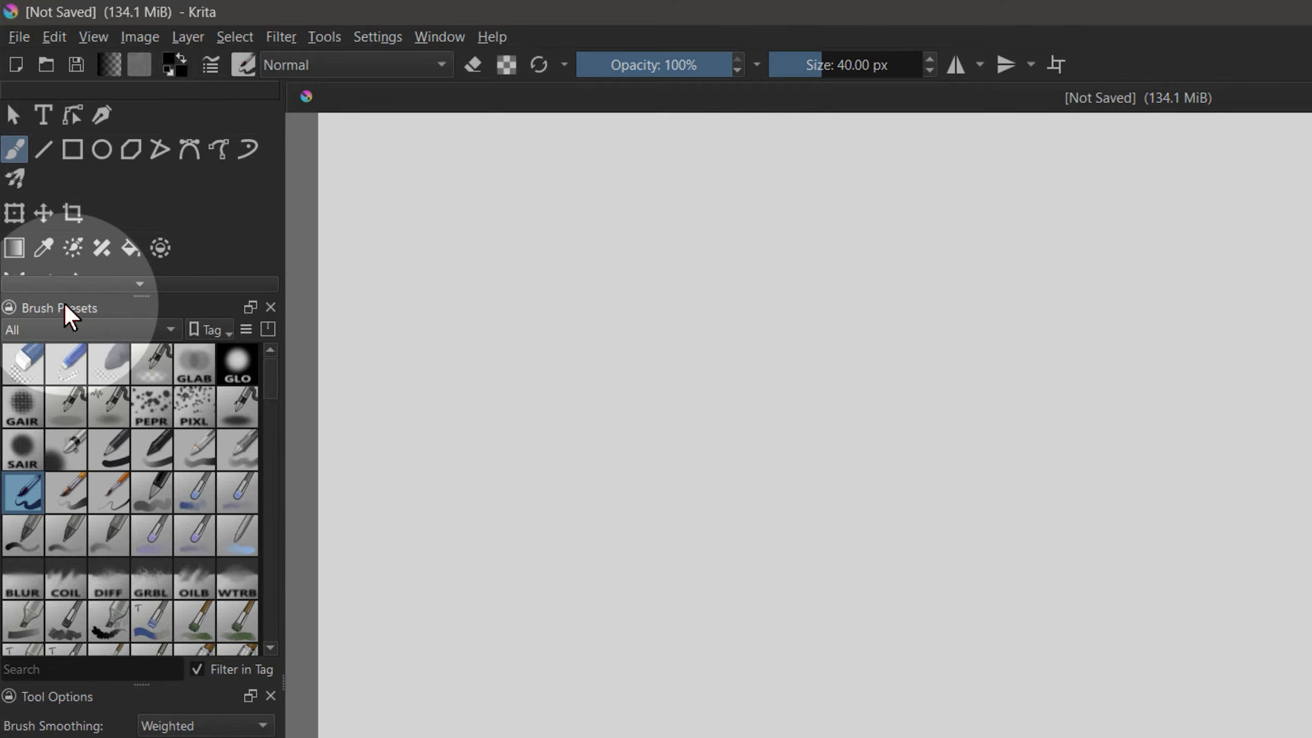
Check the Brush Presets docker in the docker list, filter the presets by All and select the Basic-5 Size brush
click(392, 37)
mouse_move(439, 220)
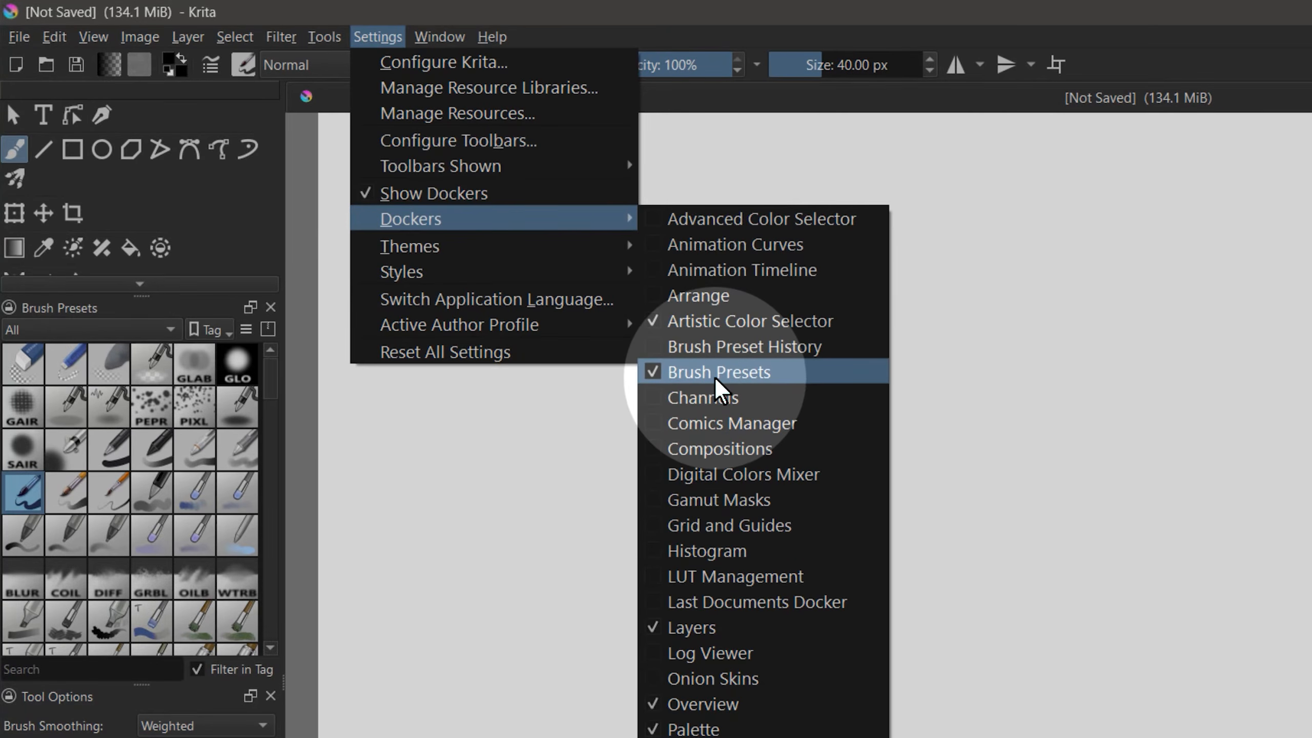
click(53, 329)
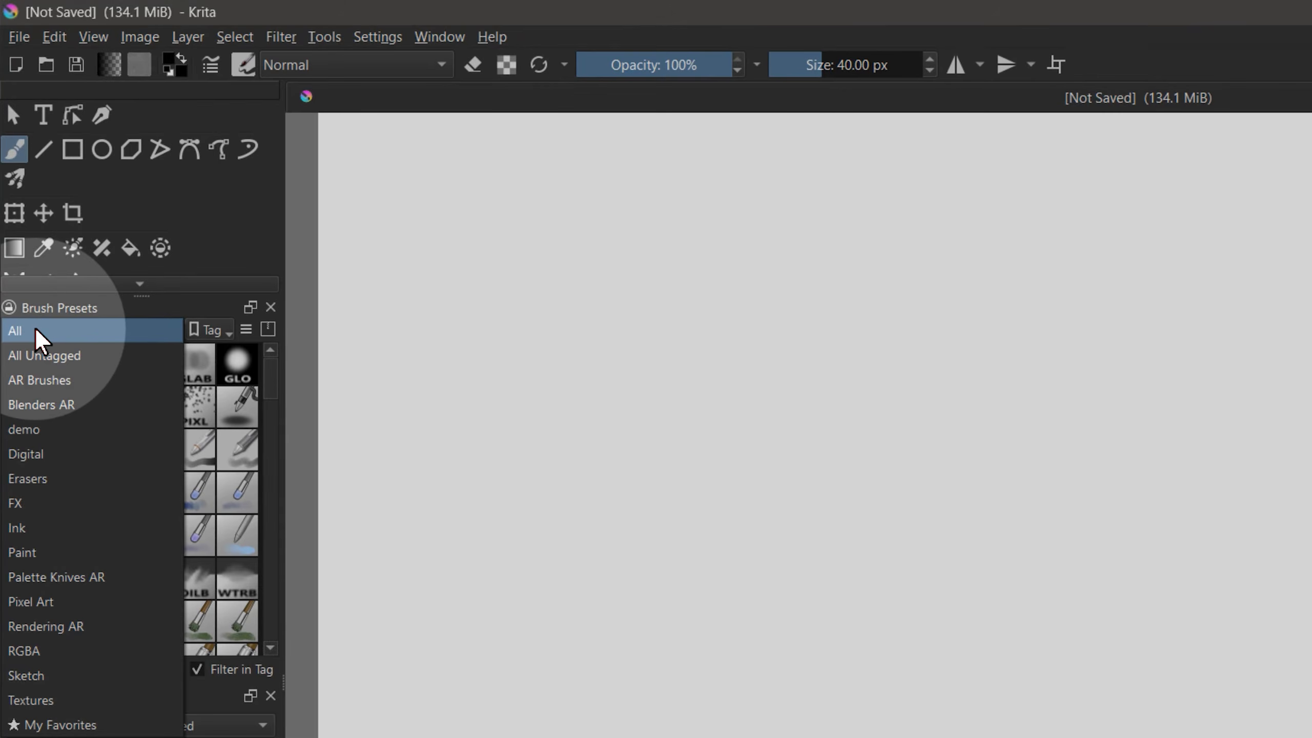
click(35, 326)
click(26, 491)
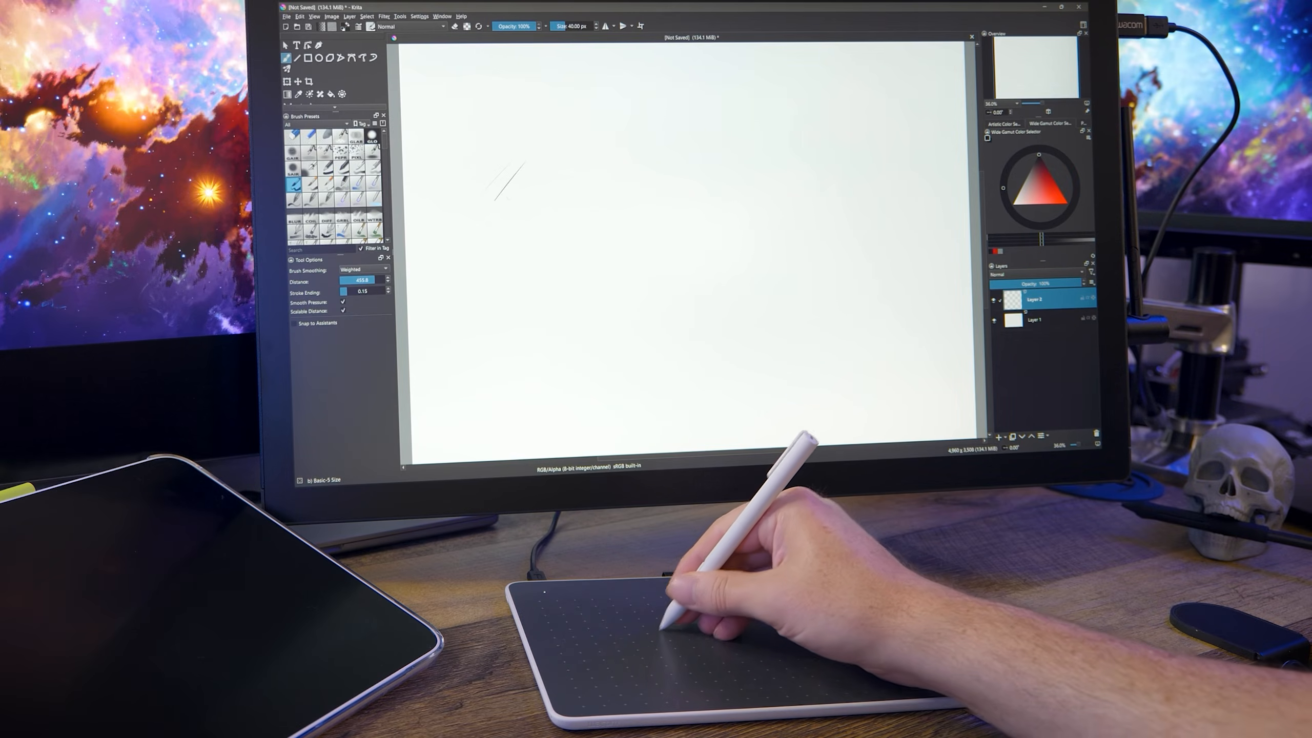
Draw a row of slanted test strokes from thin to thick and a wavy line of increasing thickness beneath them
drag(499, 227, 547, 156)
drag(506, 253, 551, 149)
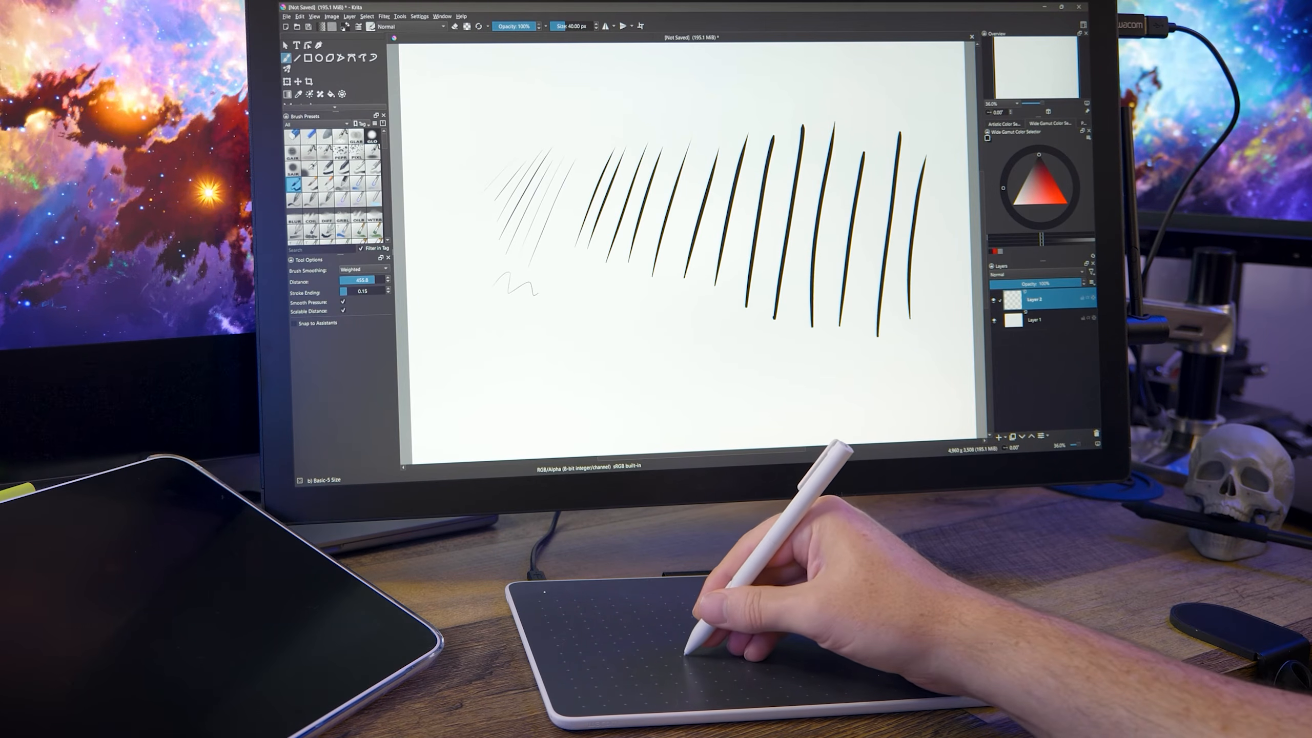
drag(696, 319, 786, 348)
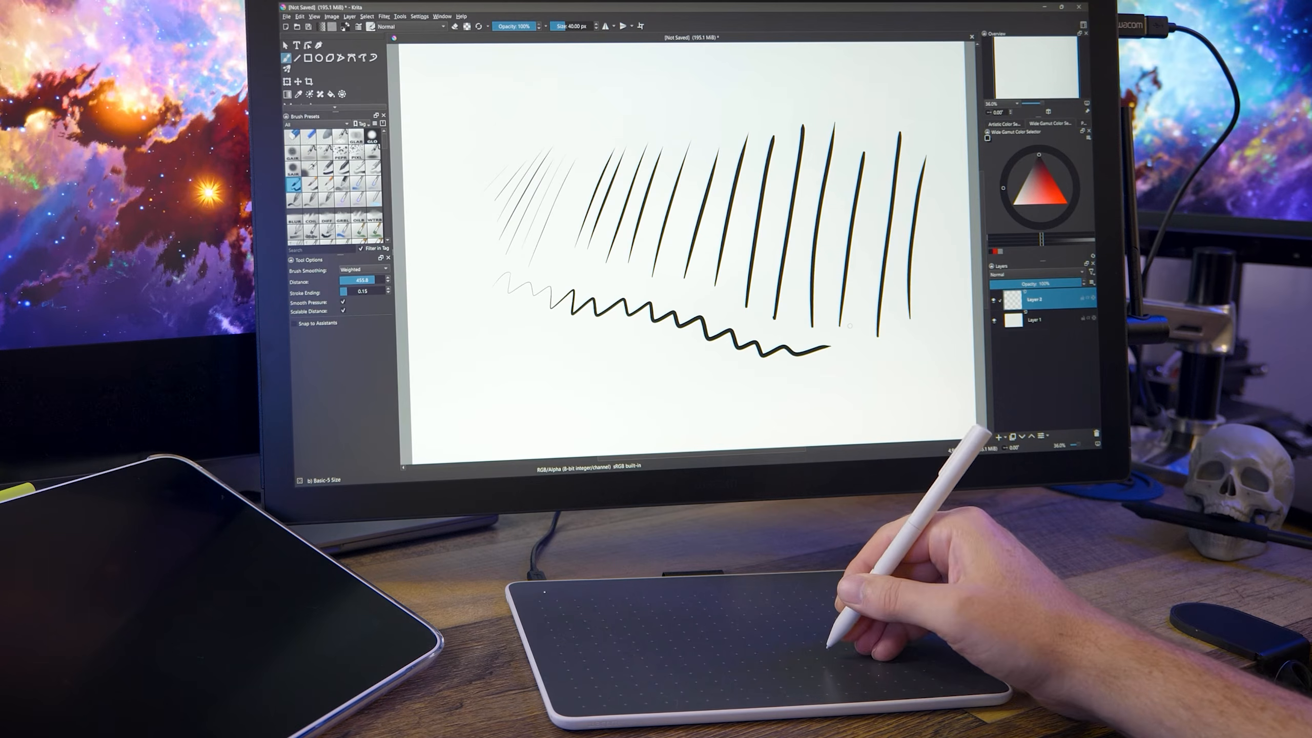
mouse_move(483, 143)
mouse_down()
mouse_move(599, 69)
mouse_move(545, 151)
mouse_move(476, 150)
mouse_up()
mouse_move(598, 129)
mouse_down()
mouse_move(672, 92)
mouse_move(632, 129)
mouse_move(676, 96)
mouse_up()
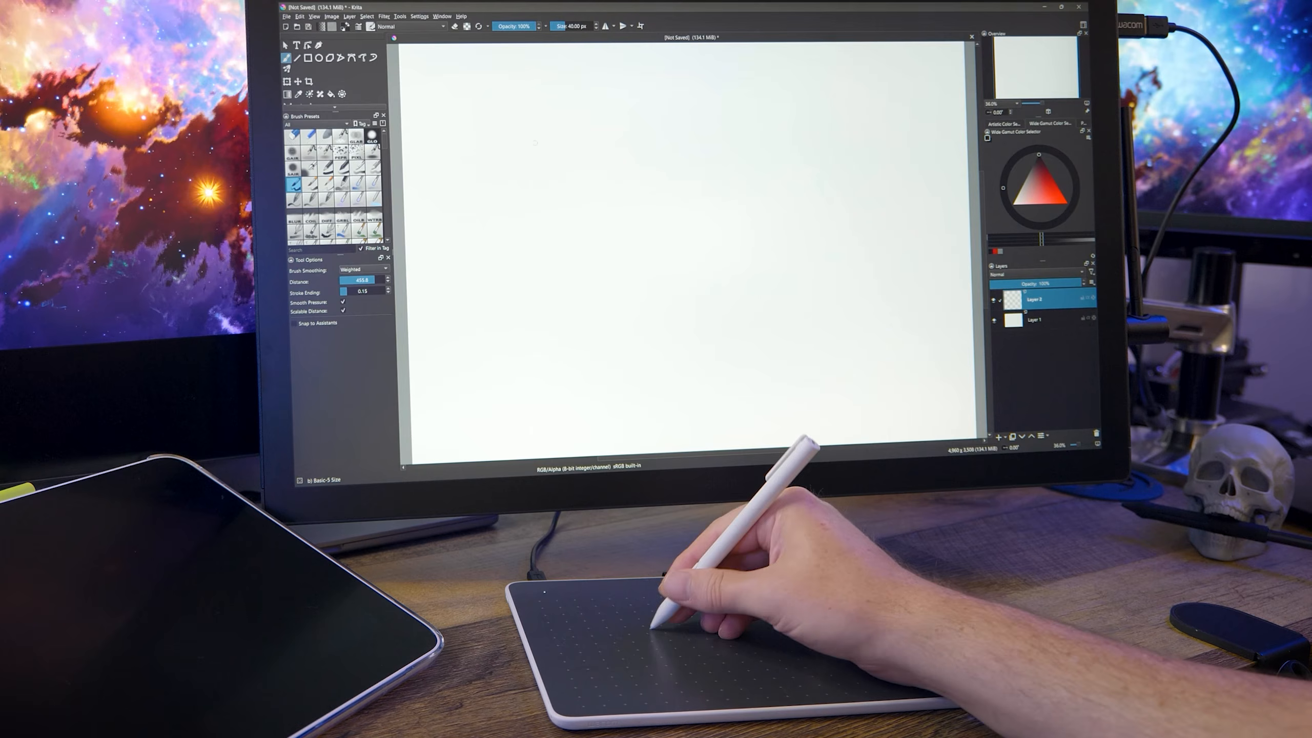
Draw a few more freehand test strokes across the upper part of the blank canvas
mouse_move(554, 142)
mouse_down()
mouse_move(516, 243)
mouse_move(609, 201)
mouse_move(578, 161)
mouse_up()
drag(709, 143, 684, 135)
drag(855, 131, 878, 233)
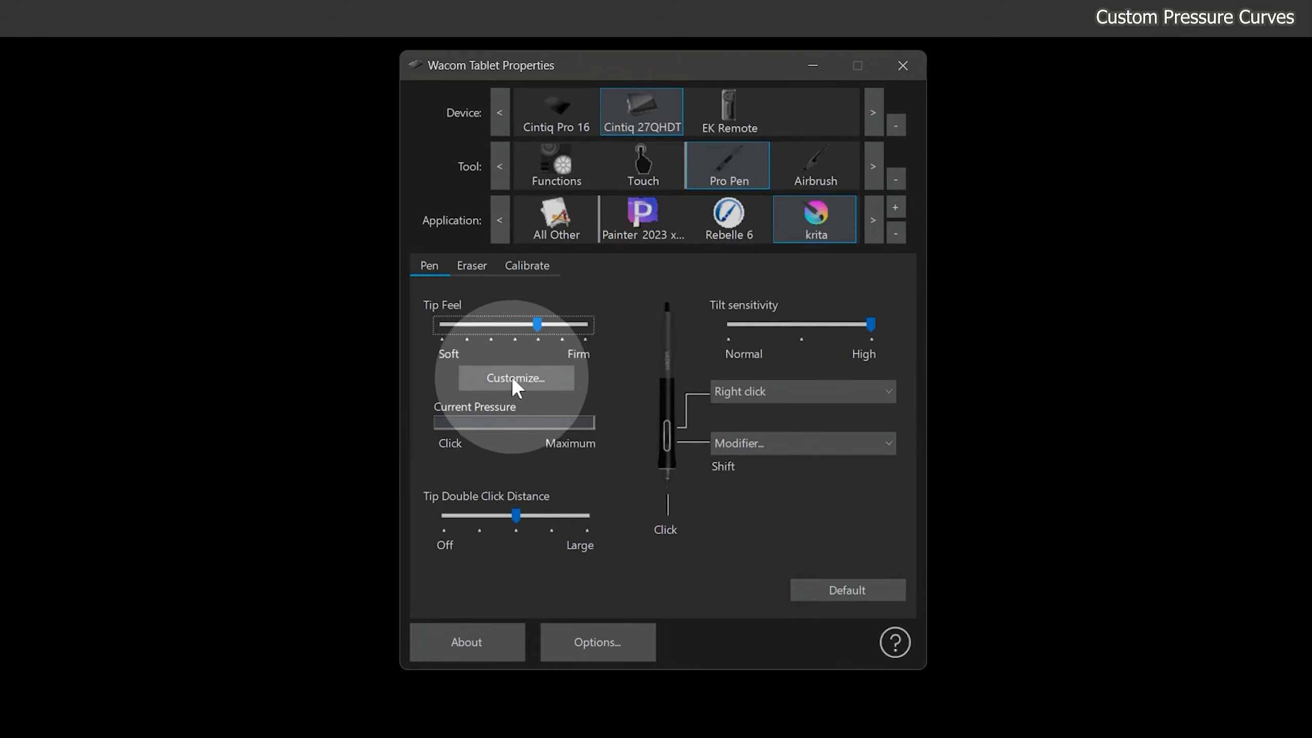
In Wacom Tablet Properties, open the Pro Pen's custom tip feel for krita and test the pressure curve with a stroke
click(512, 377)
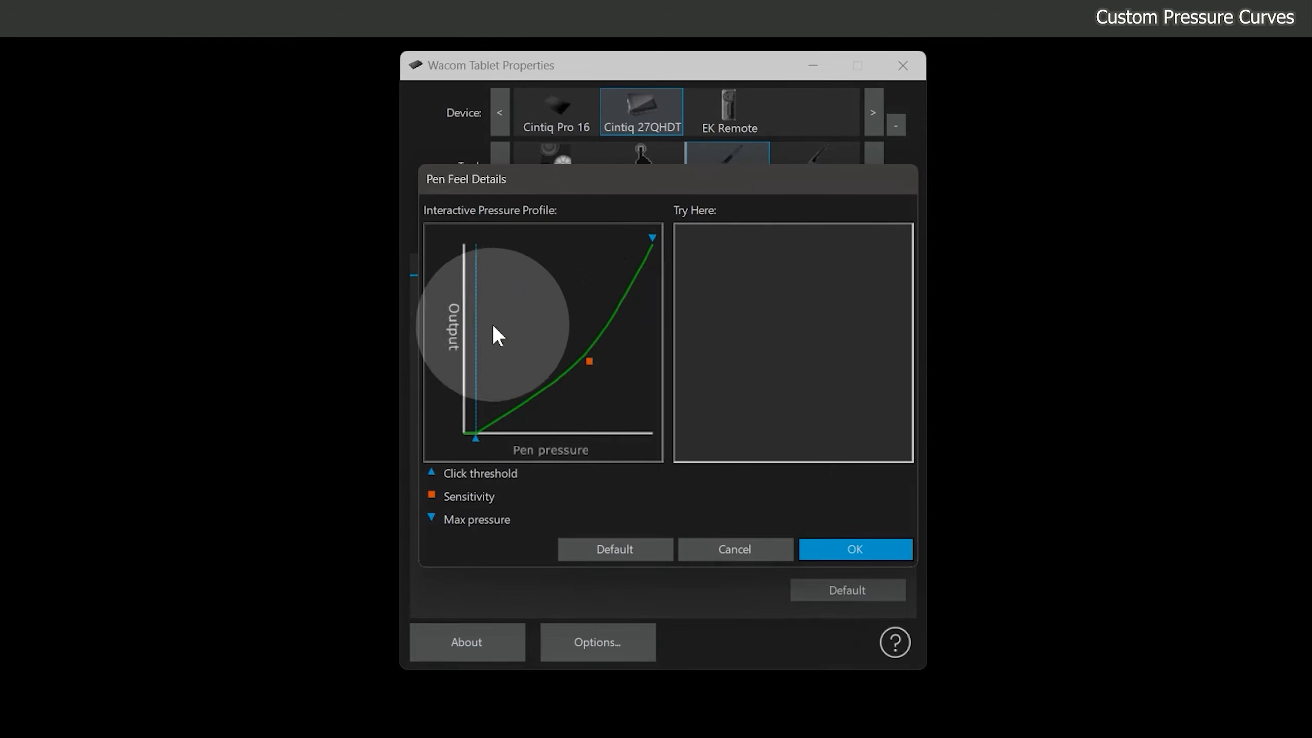
drag(703, 279, 866, 383)
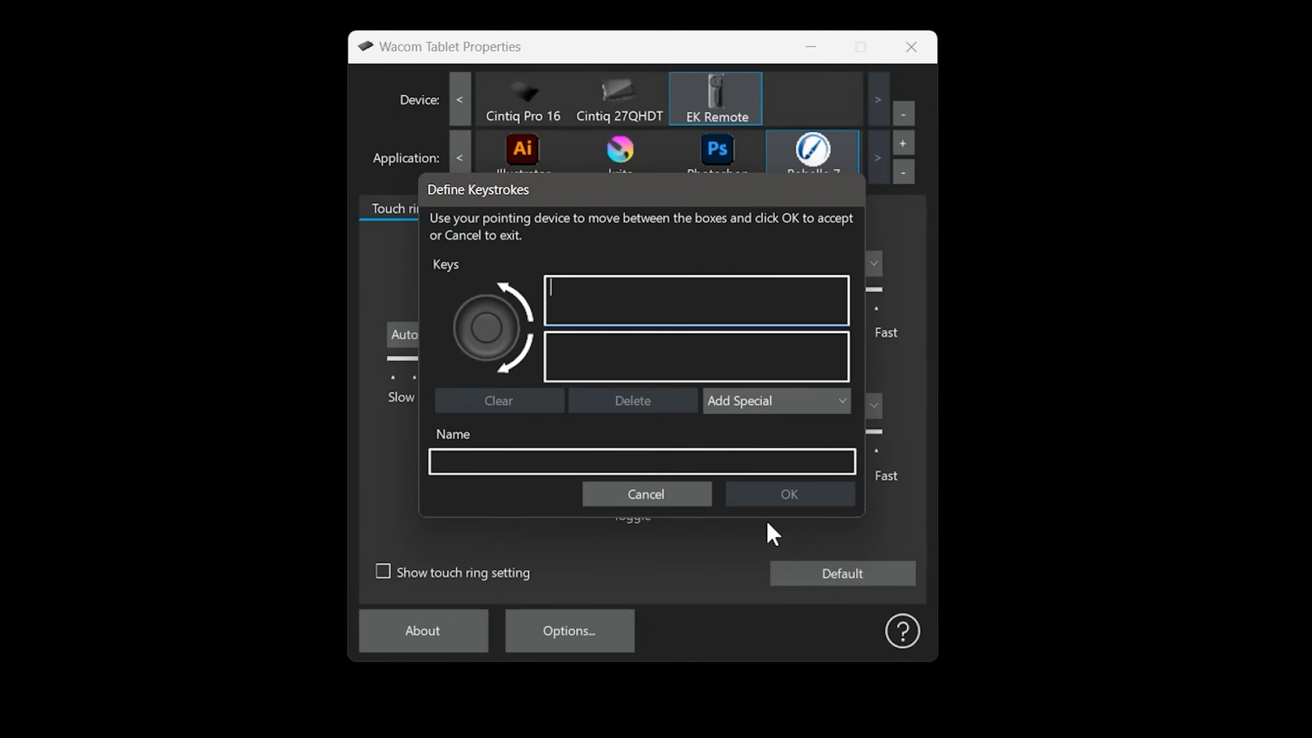
Define the EK Remote touch ring keystrokes Ctrl+Right Alt+Left and Ctrl+Right Alt+Right as "Rotate" for Rebelle 7, and choose Modifier for an outer ExpressKey
key(ctrl+alt+Left)
click(617, 351)
key(ctrl+alt+Right)
click(513, 460)
text(Rotate)
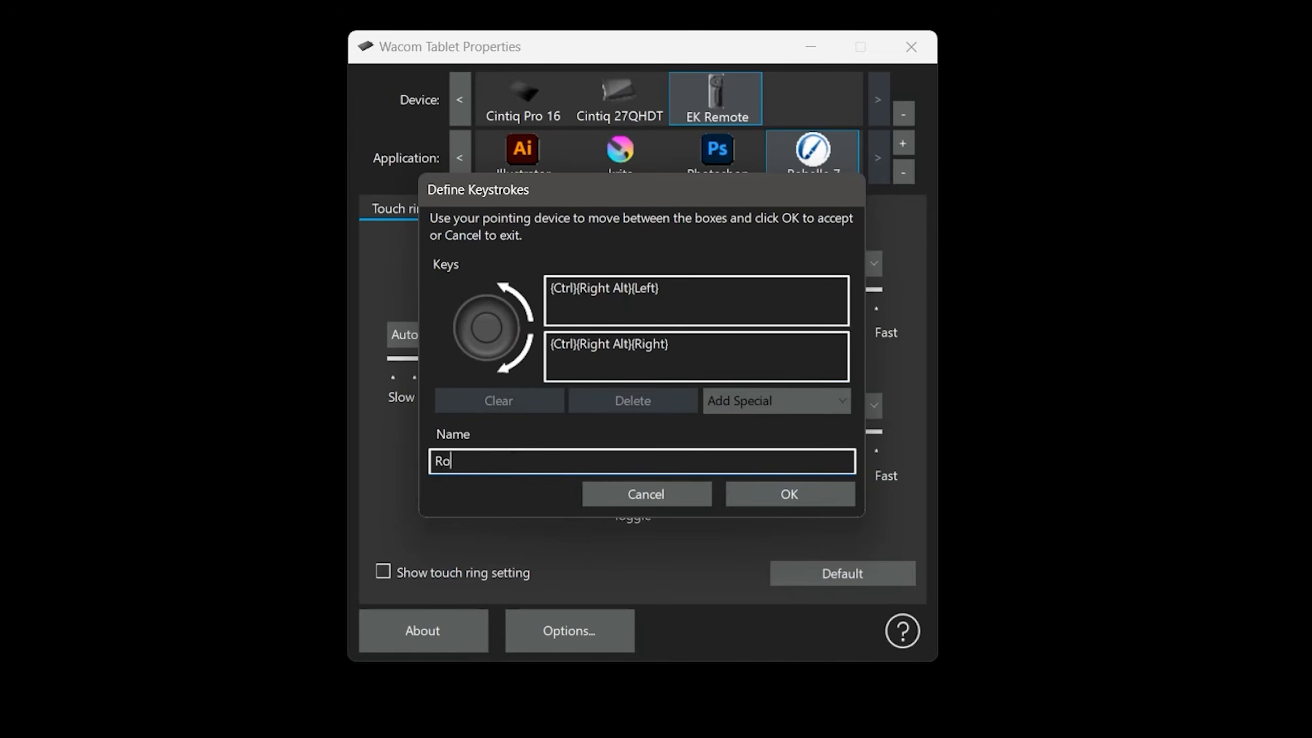
key(Return)
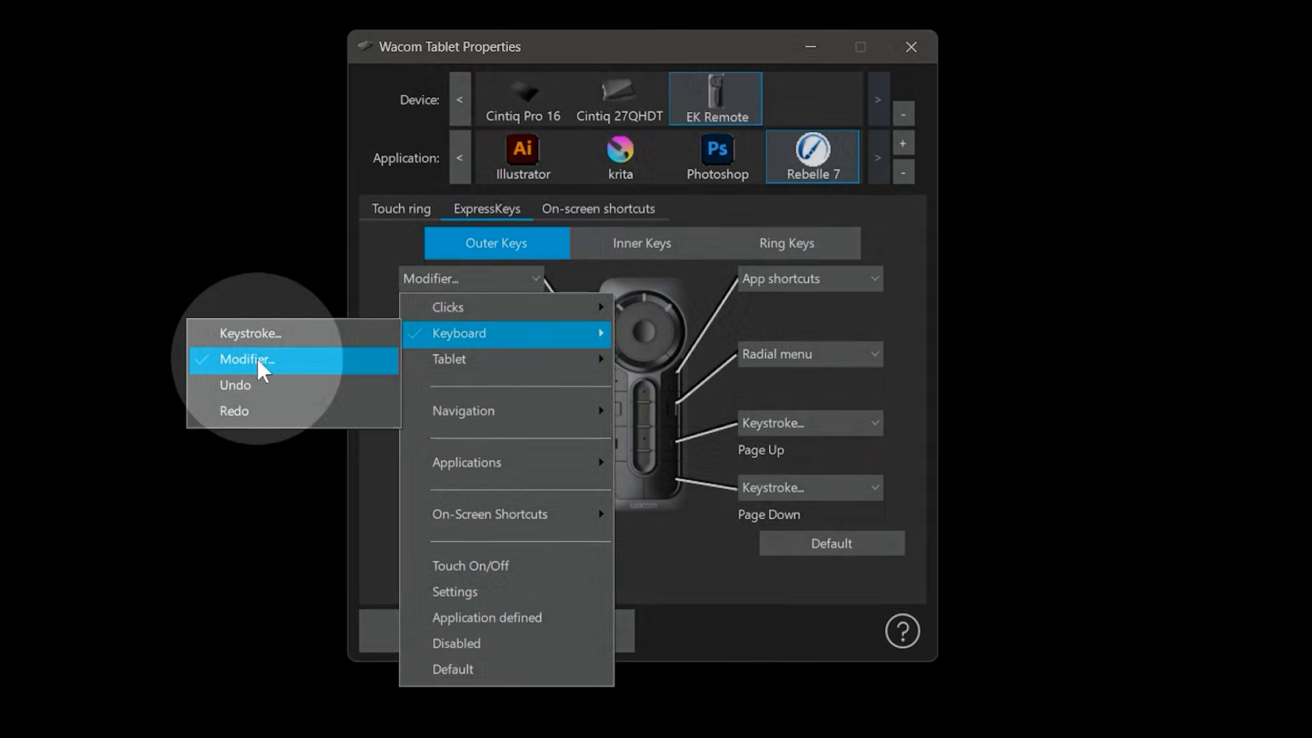
click(248, 359)
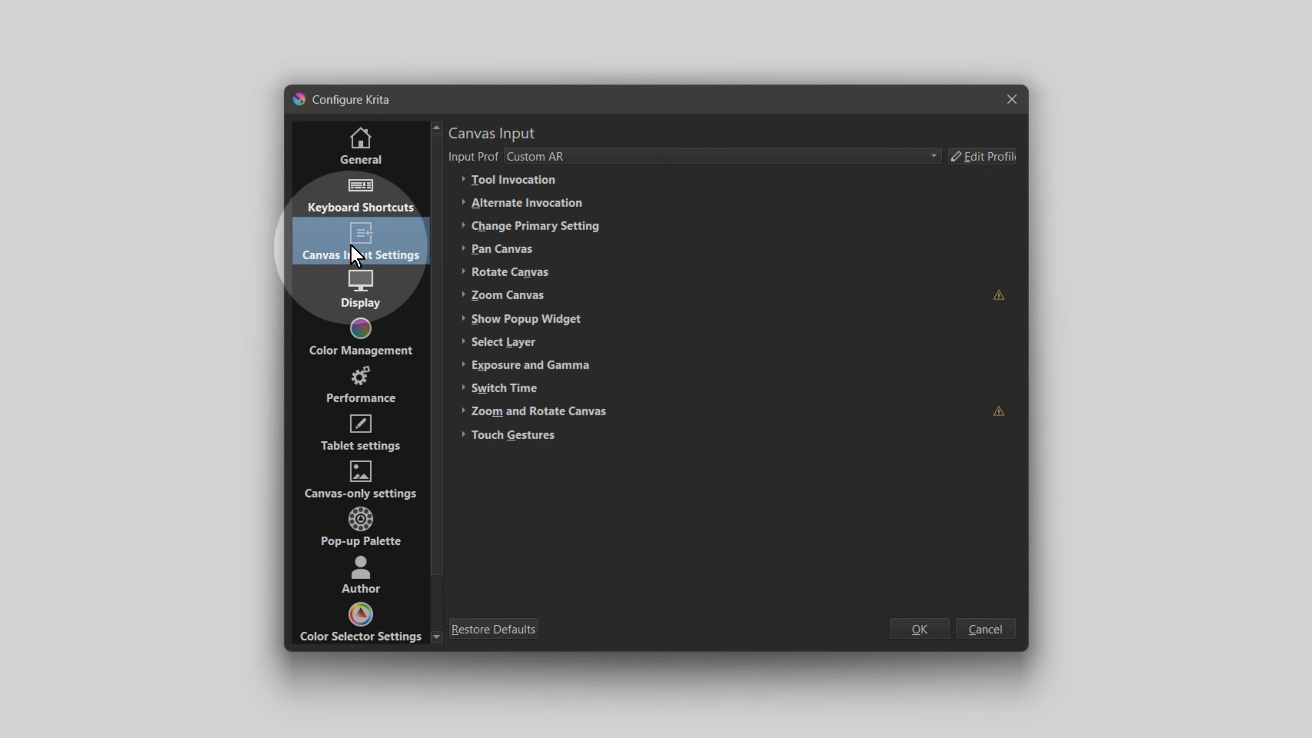
Switch to Krita's configuration and examine the Zoom and Rotate Canvas entry in the Canvas Input Settings
click(471, 411)
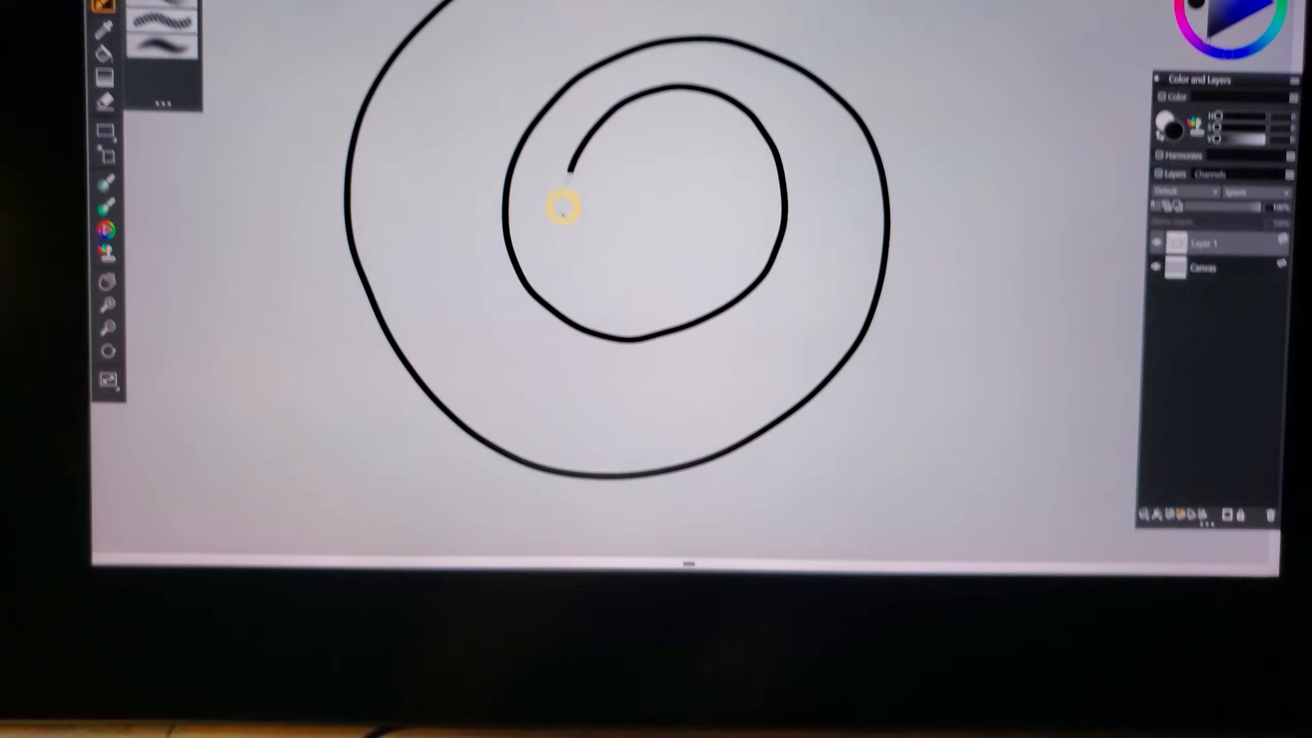
Switch to Corel Painter and continue the black freehand spiral inward to its centre
mouse_move(562, 205)
mouse_down()
mouse_move(660, 412)
mouse_move(762, 382)
mouse_move(675, 390)
mouse_move(768, 468)
mouse_move(740, 439)
mouse_move(762, 480)
mouse_up()
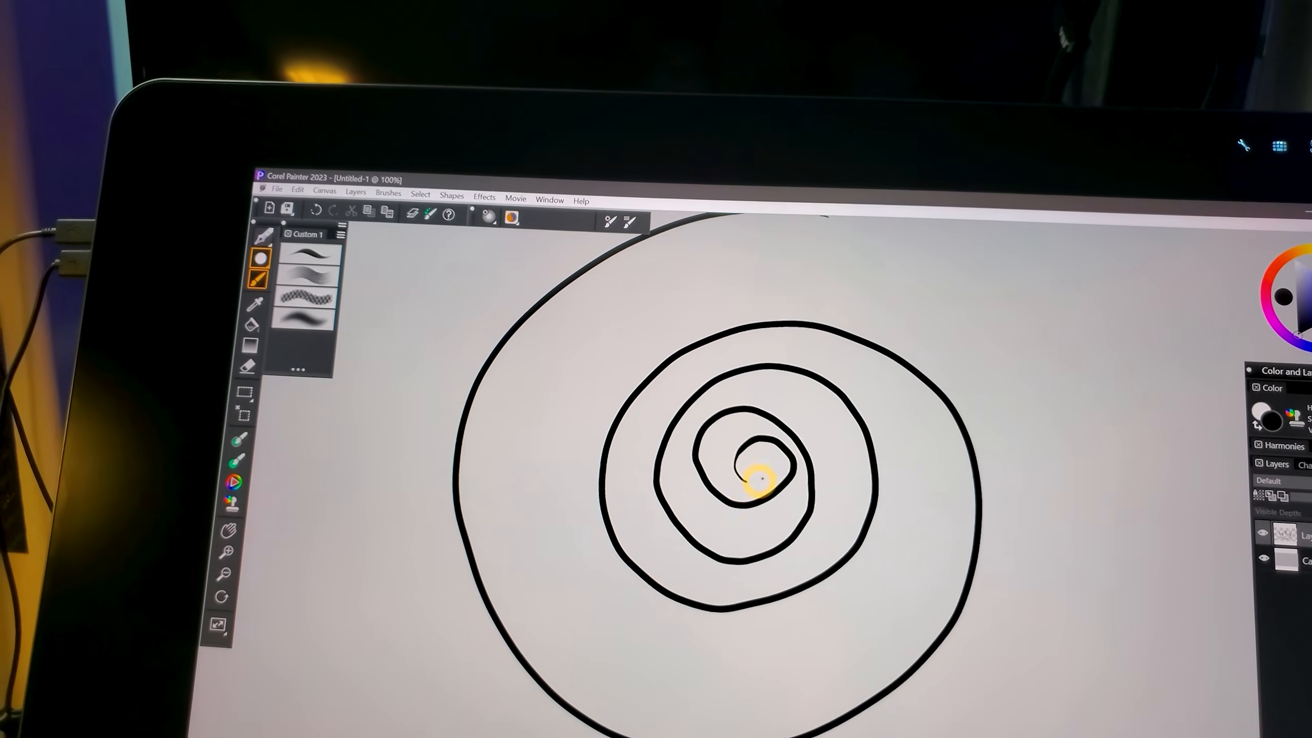